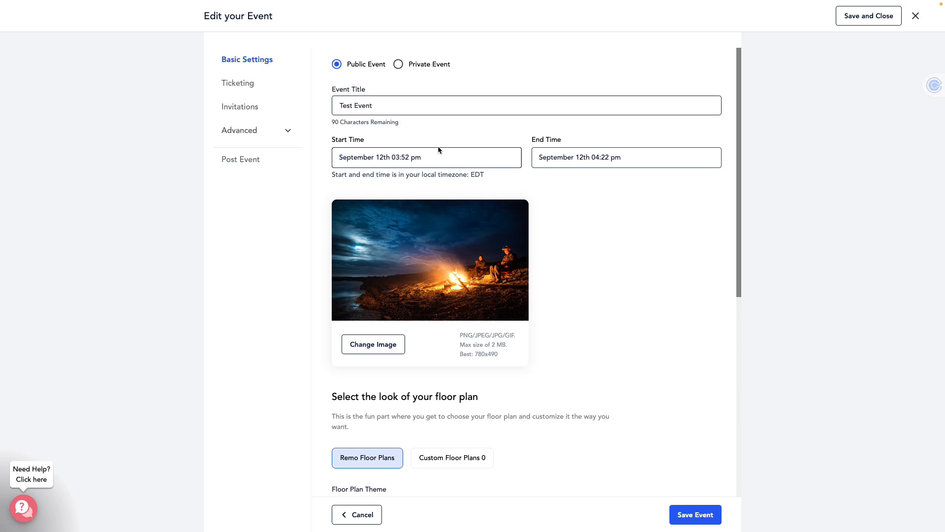
Step: Open the table assignments for Floor 1 in the event's advanced settings
left_click(288, 132)
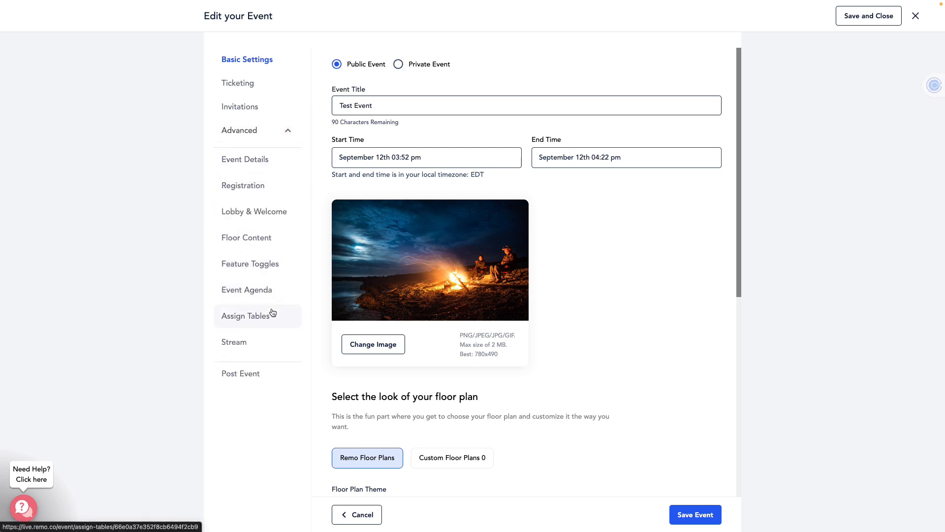
left_click(271, 314)
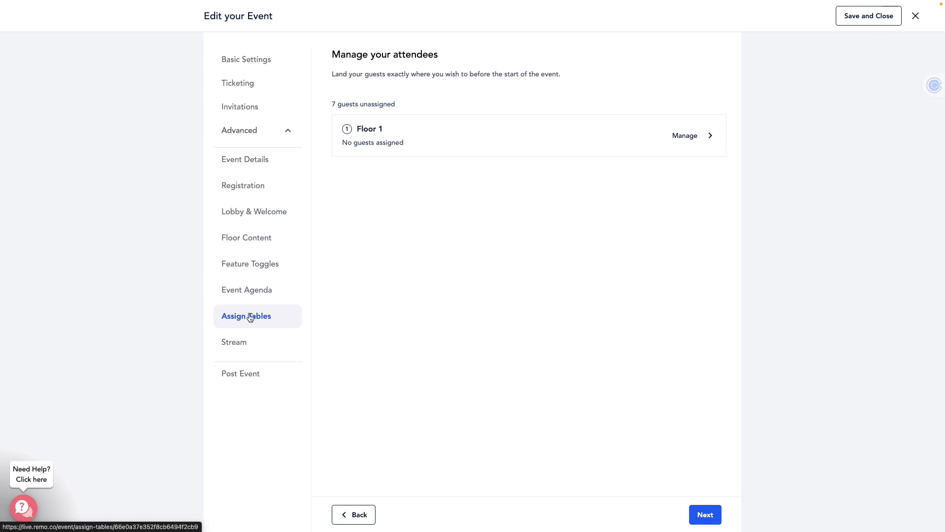
left_click(418, 133)
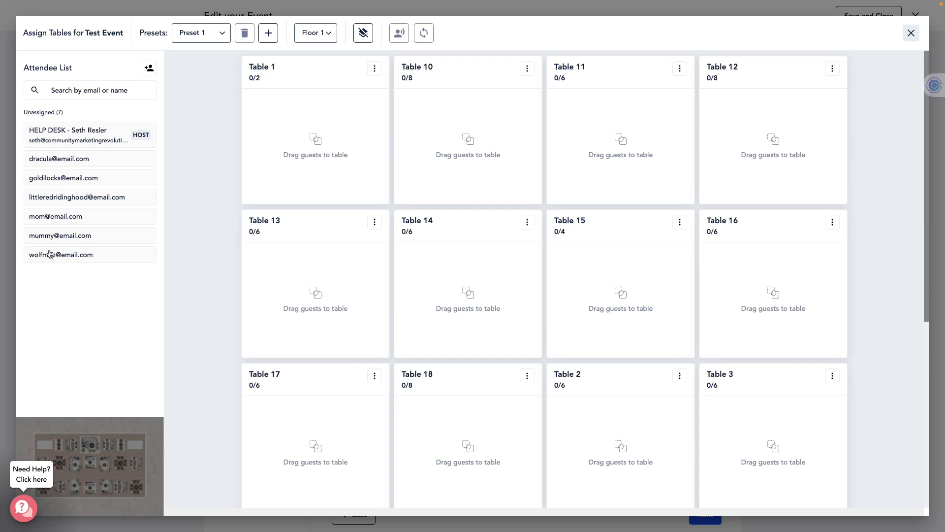
Step: Assign the Dracula and Mummy guests to Table 1 and try to add the Wolfman guest there too
left_click(58, 160)
left_click_drag(57, 160, 320, 116)
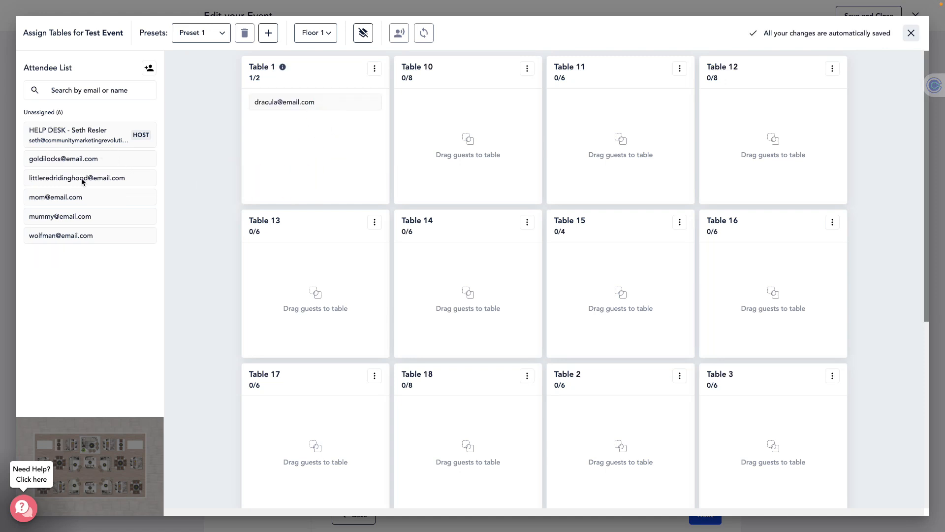
left_click_drag(78, 215, 297, 120)
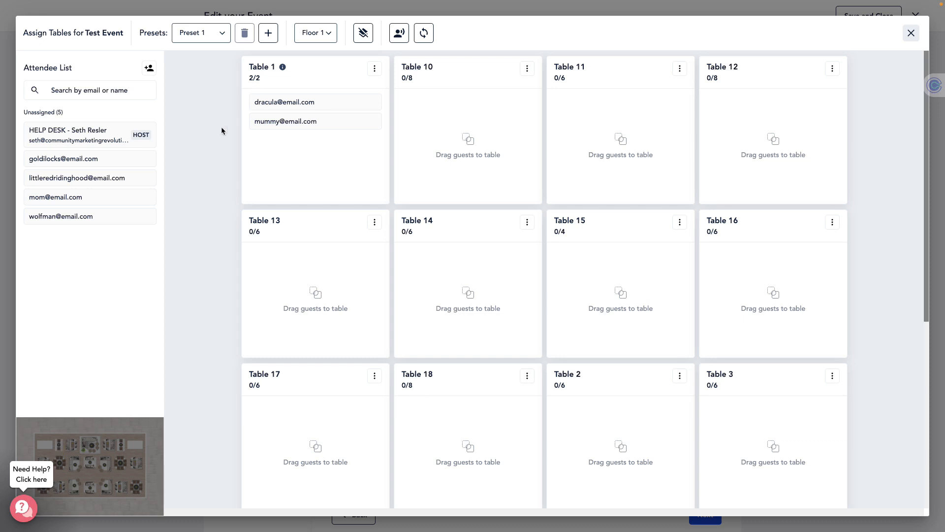
left_click_drag(60, 218, 301, 176)
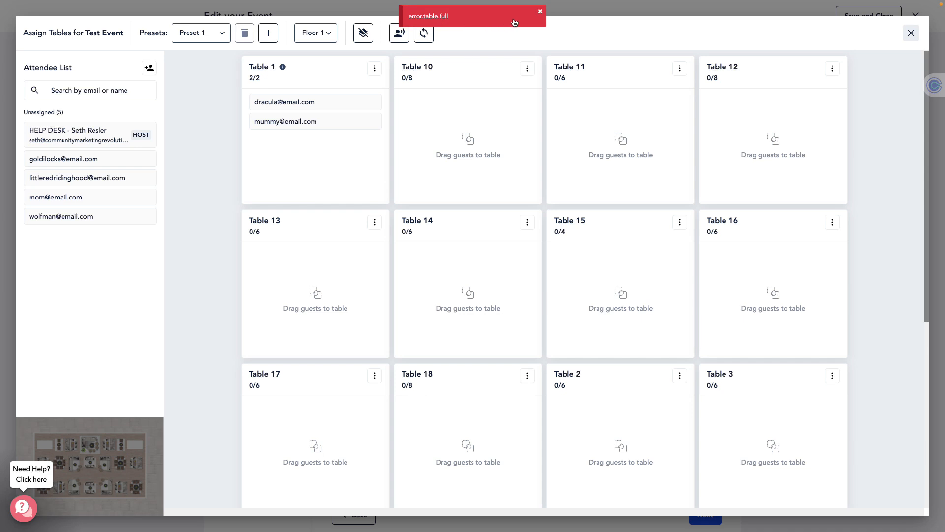
left_click(540, 12)
Step: Move the Dracula and Mummy guests from Table 1 to Table 13 and assign the Wolfman guest there
left_click_drag(286, 107, 336, 250)
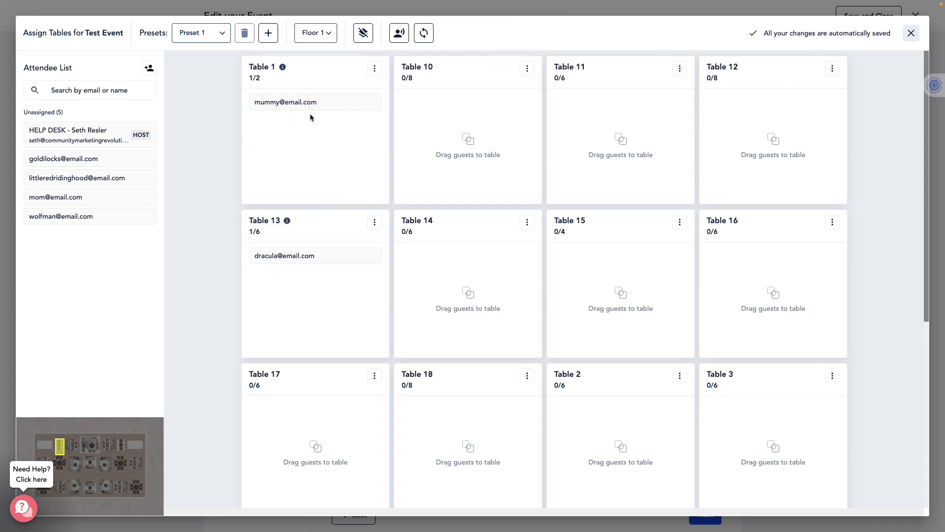
left_click_drag(308, 105, 302, 281)
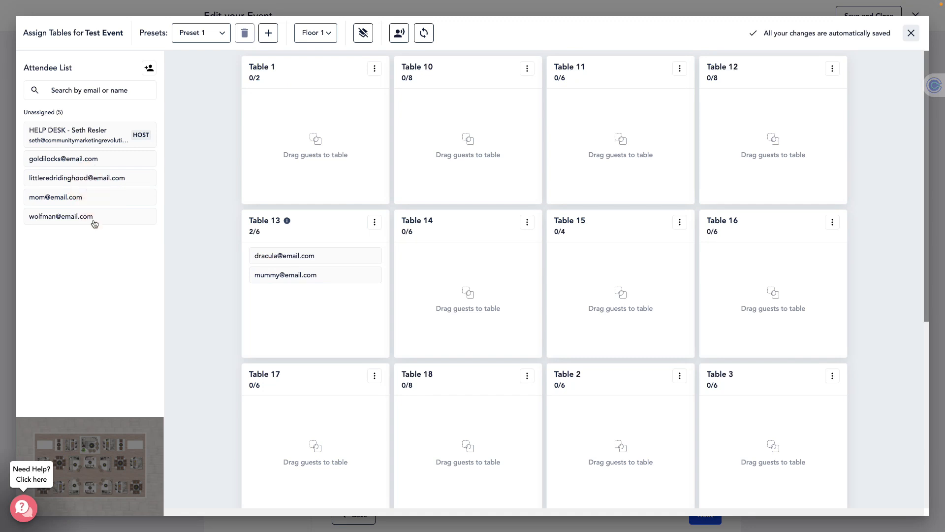
left_click_drag(93, 219, 312, 297)
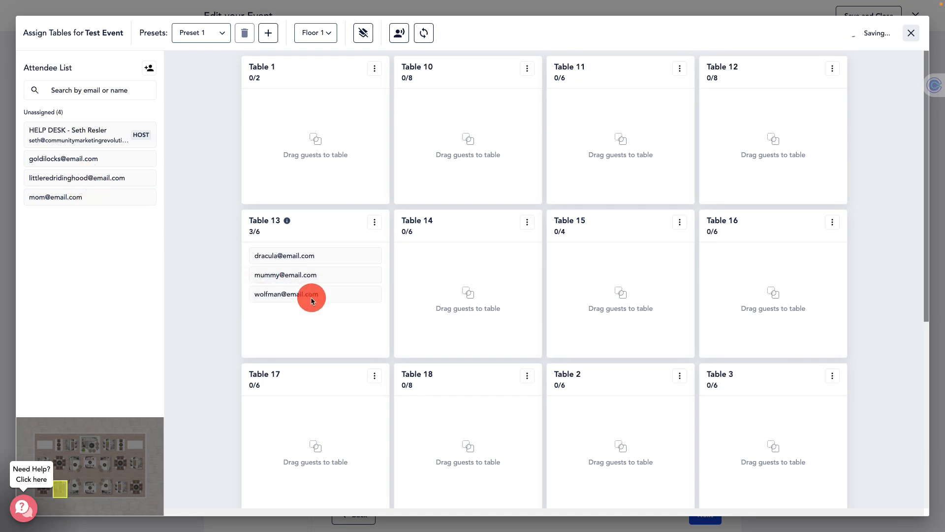
Step: Assign the Goldilocks, Little Red Riding Hood and Mom guests to Table 10
left_click_drag(93, 158, 485, 110)
left_click_drag(92, 161, 468, 123)
left_click_drag(90, 158, 489, 164)
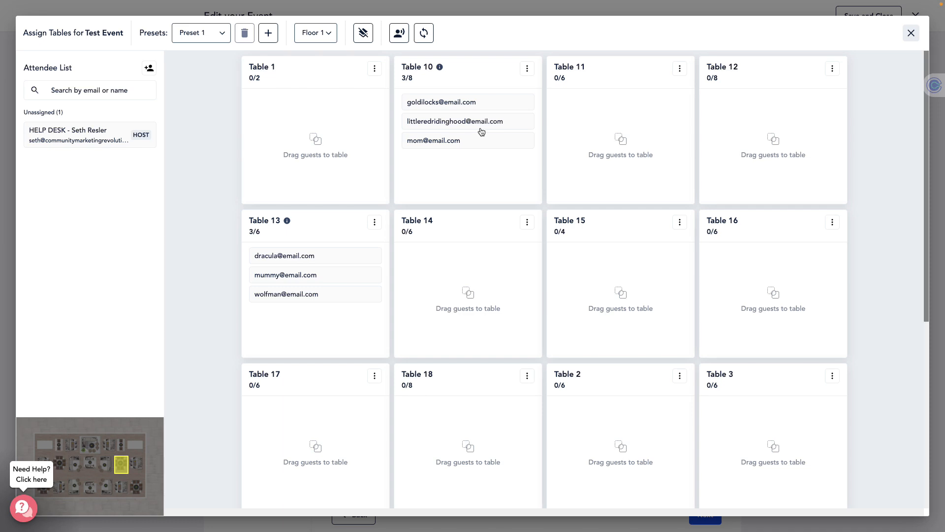
Step: Remove all assigned attendees from the entire event
left_click(365, 31)
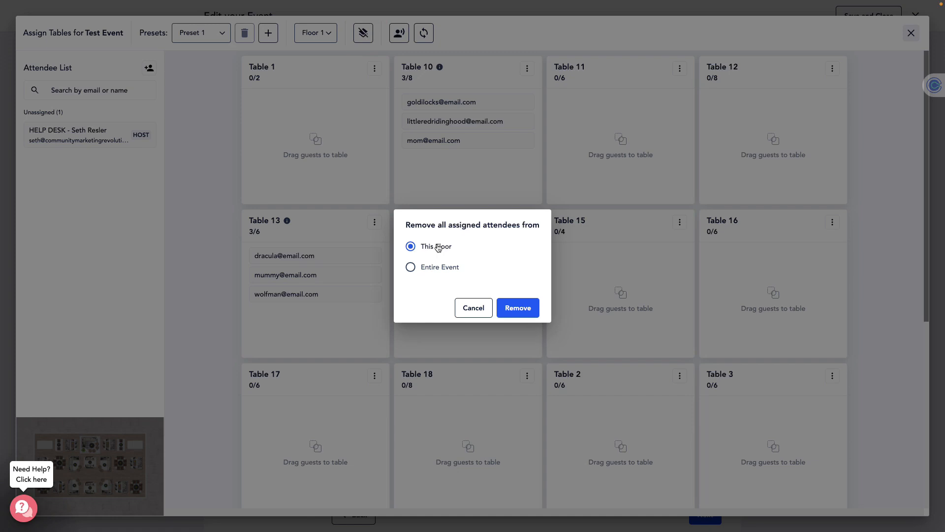
left_click(435, 268)
left_click(517, 305)
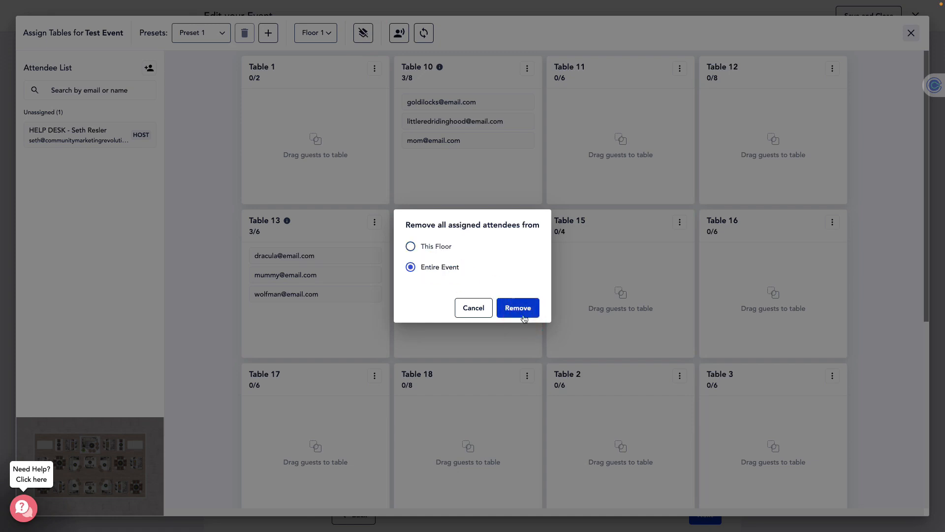
left_click(519, 309)
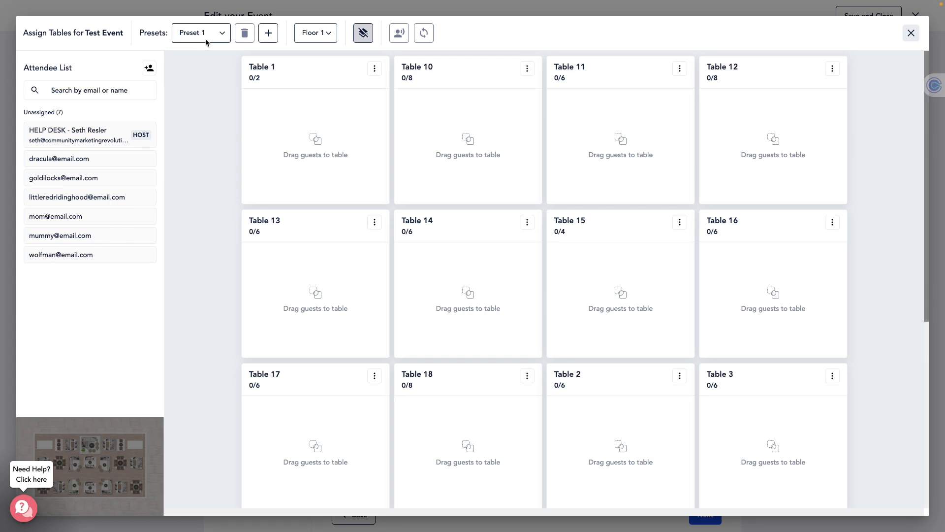
Step: Create an additional table assignment preset for the event
left_click(225, 34)
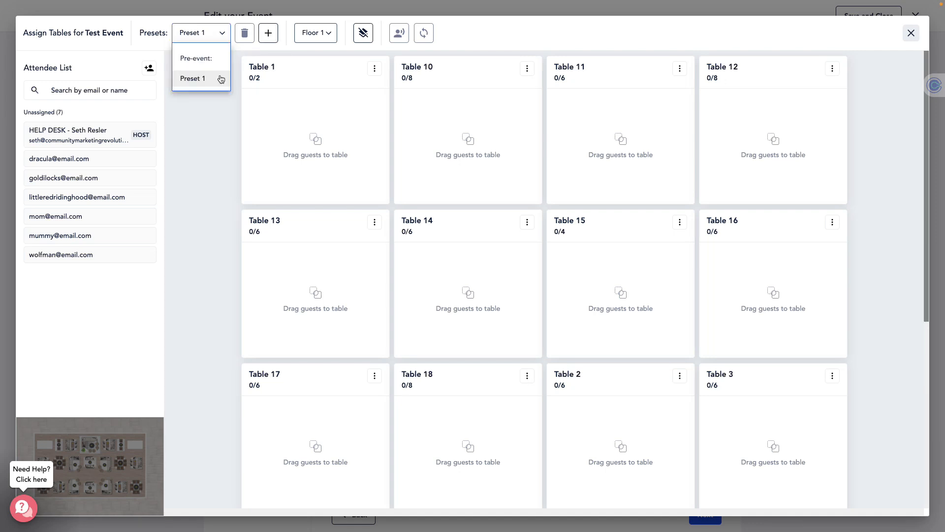
left_click(268, 33)
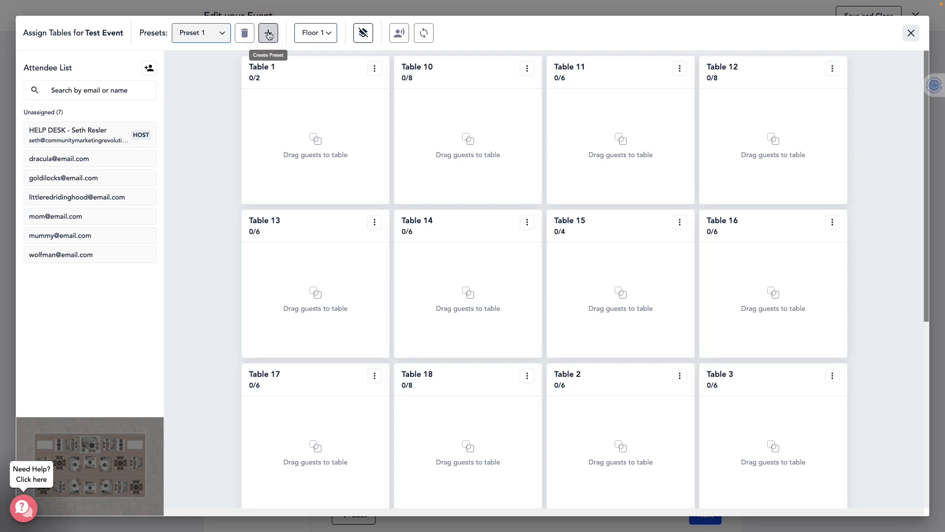
left_click(269, 33)
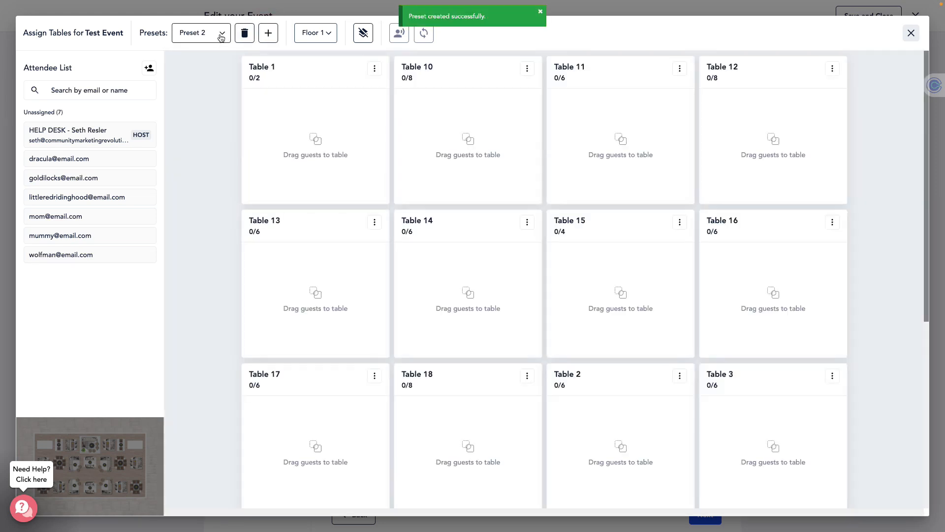
Step: In Preset 1, assign the Dracula, Mummy and Wolfman guests to Table 13
left_click(221, 35)
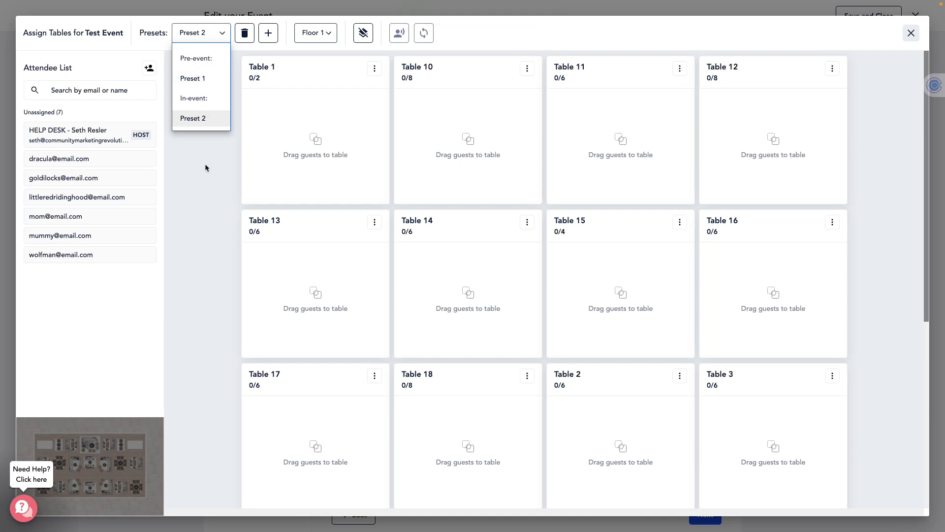
left_click(204, 79)
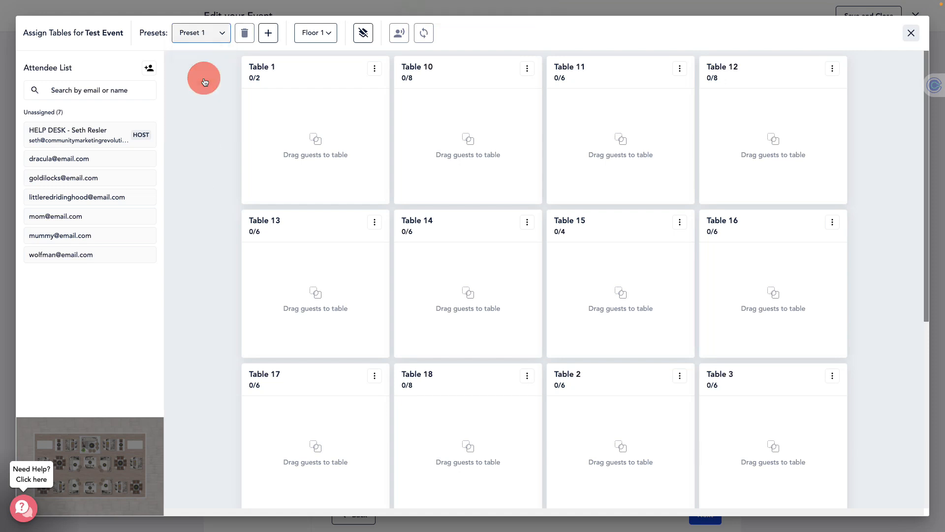
left_click_drag(87, 158, 312, 250)
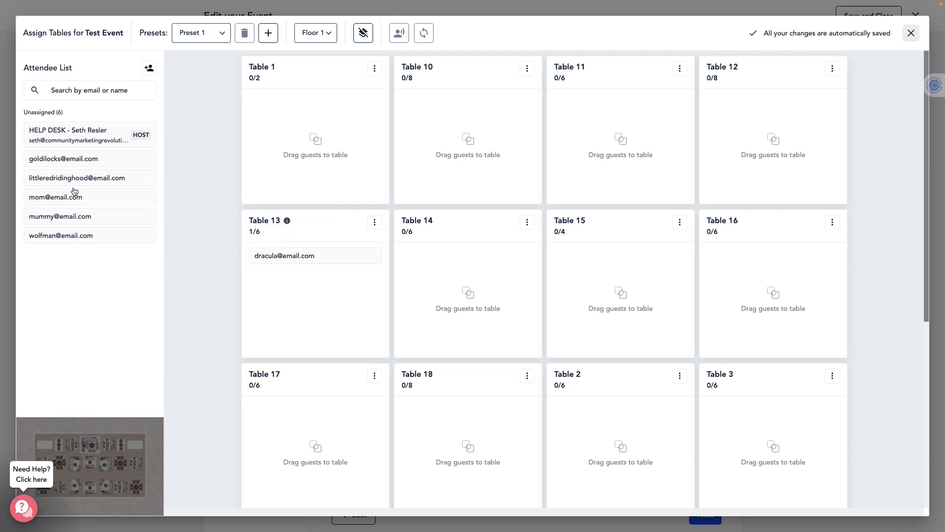
left_click_drag(73, 216, 294, 274)
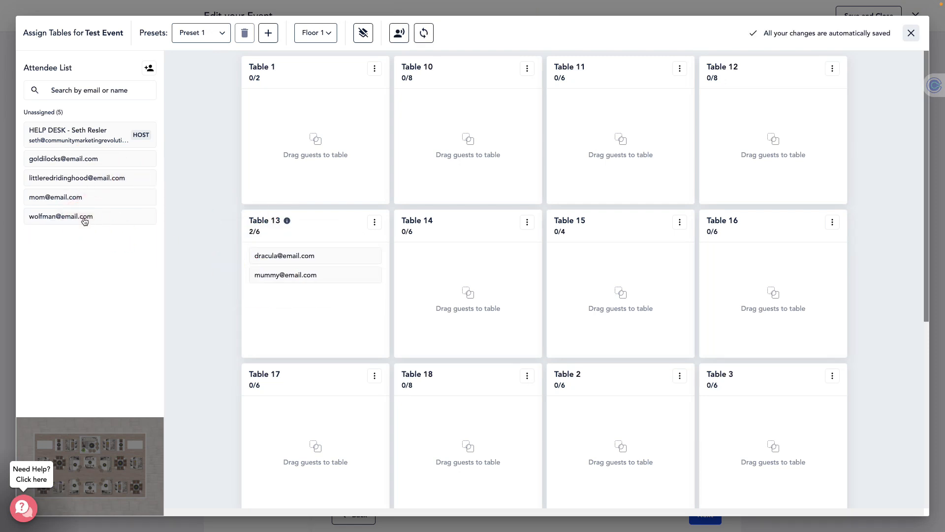
left_click_drag(84, 221, 308, 304)
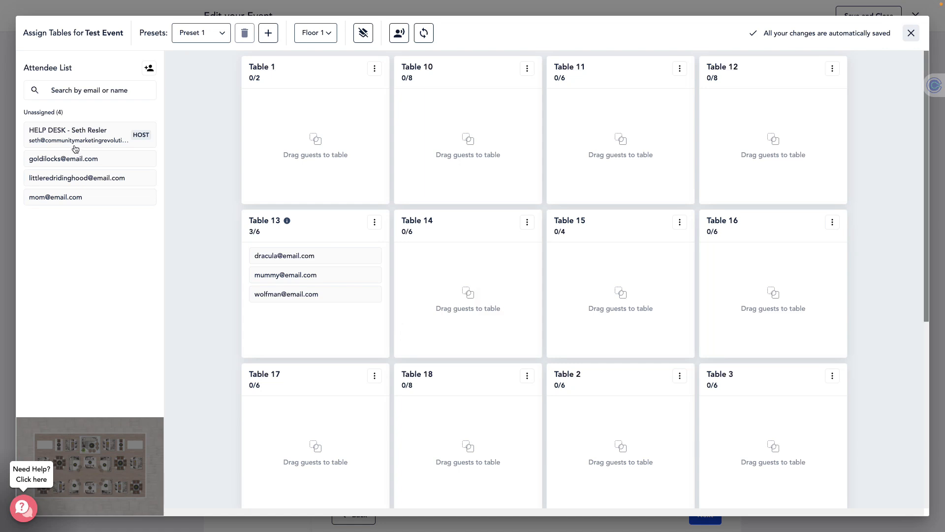
Step: Seat the Goldilocks, Little Red Riding Hood and Mom guests at Table 10 in Preset 1
left_click_drag(75, 149, 465, 123)
left_click_drag(108, 161, 480, 148)
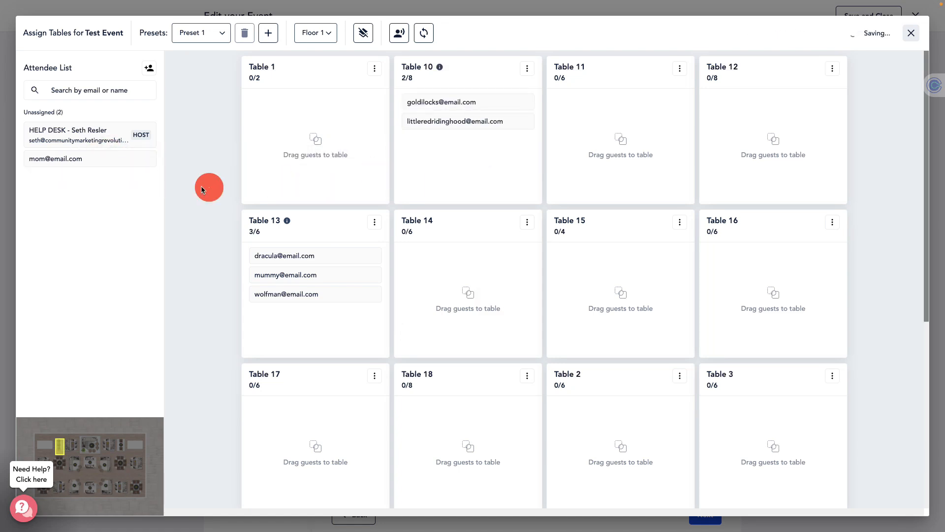
left_click_drag(86, 161, 459, 153)
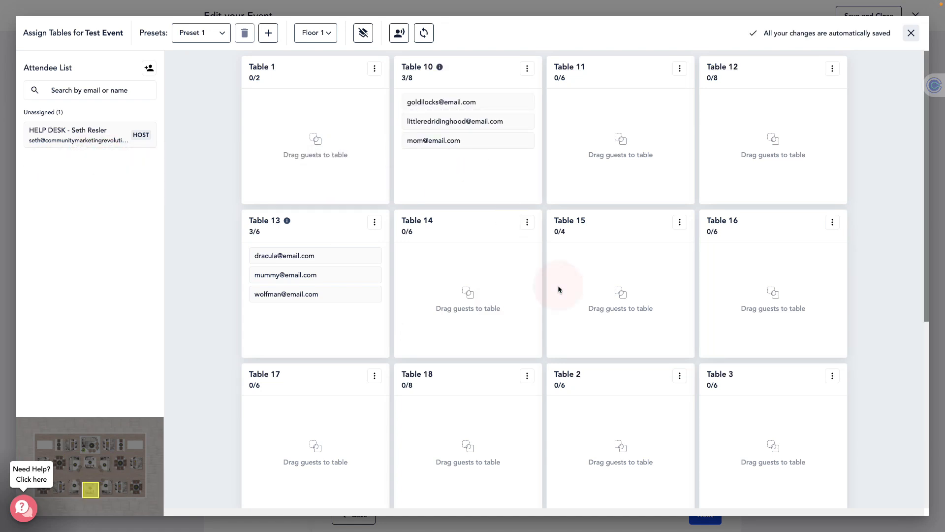
Step: In Preset 2, assign the Dracula, Mummy and Goldilocks guests to Table 14
left_click(221, 33)
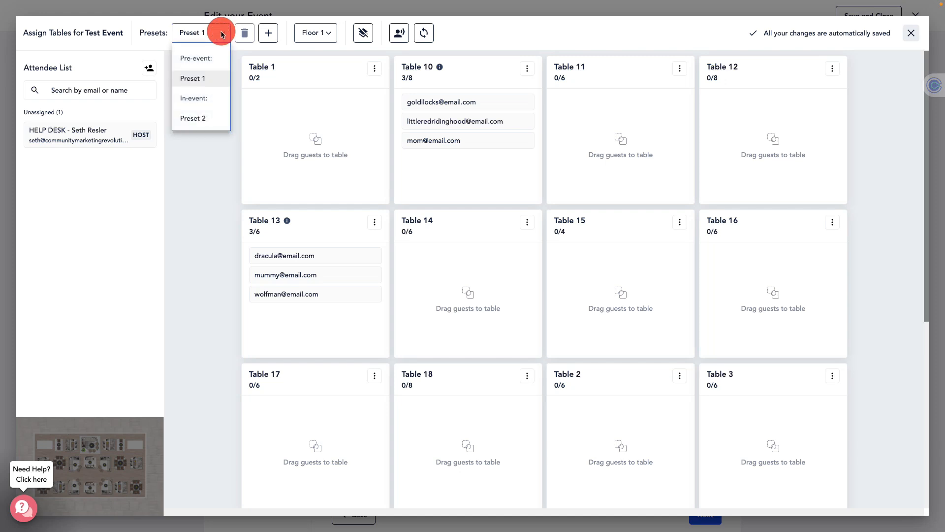
left_click(205, 119)
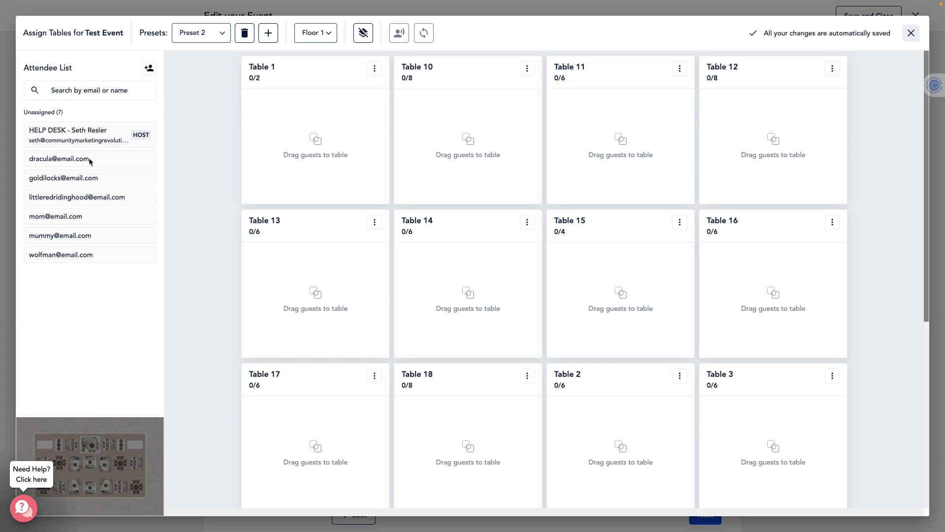
left_click_drag(58, 158, 433, 289)
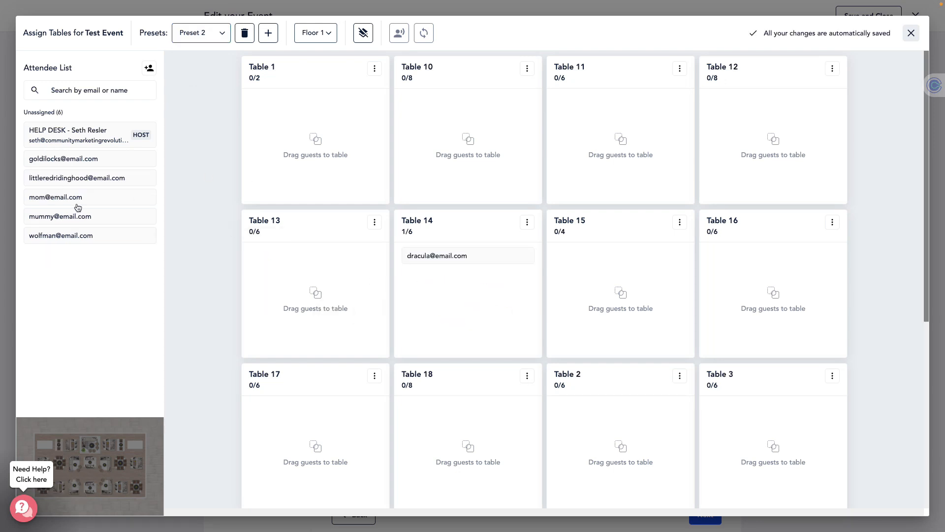
left_click_drag(71, 211, 459, 281)
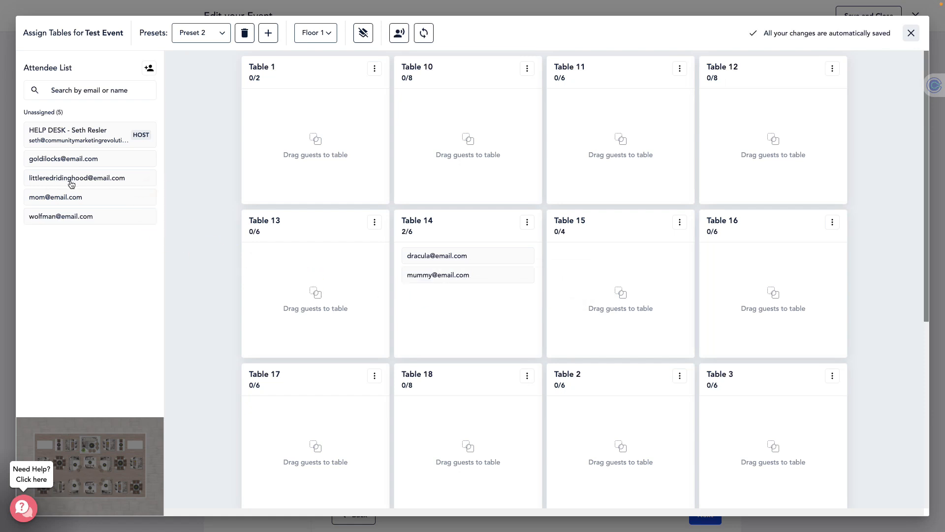
left_click_drag(65, 159, 555, 331)
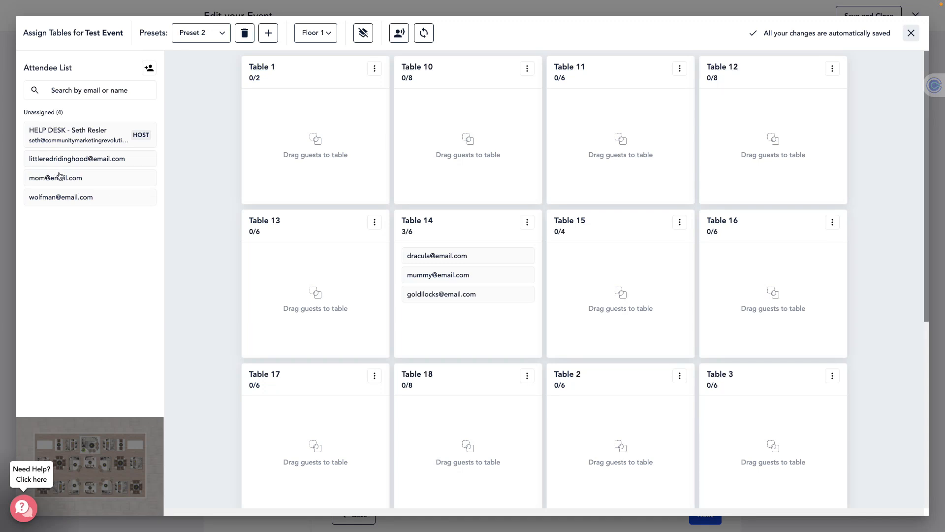
Step: Assign the Mom, Little Red Riding Hood and Wolfman guests to Table 11 in Preset 2
left_click_drag(60, 178, 616, 147)
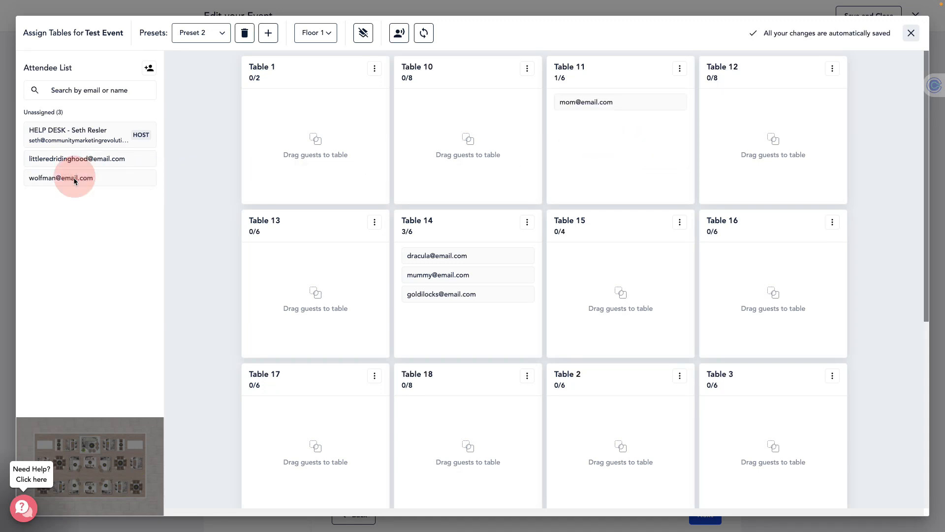
left_click_drag(74, 158, 621, 139)
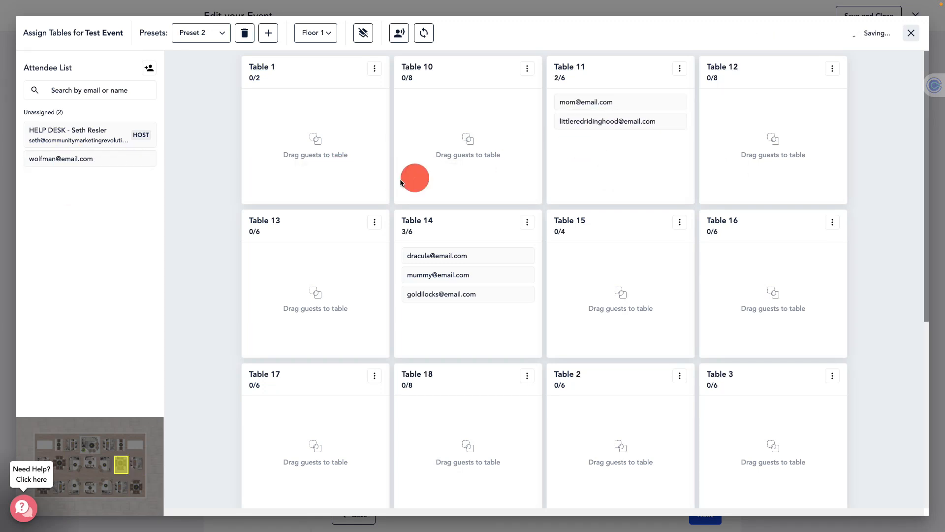
left_click_drag(119, 163, 633, 143)
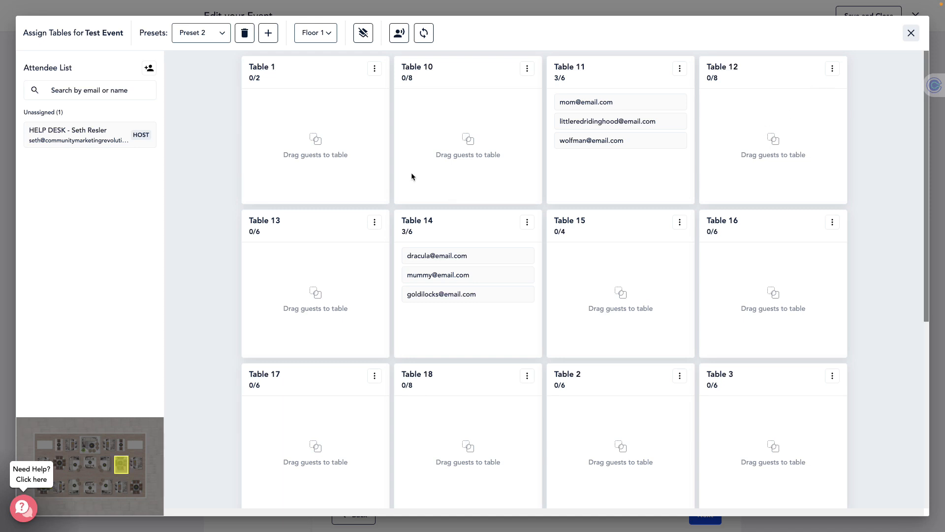
Step: Compare the seating arrangements by switching to Preset 1 and back to Preset 2
left_click(222, 32)
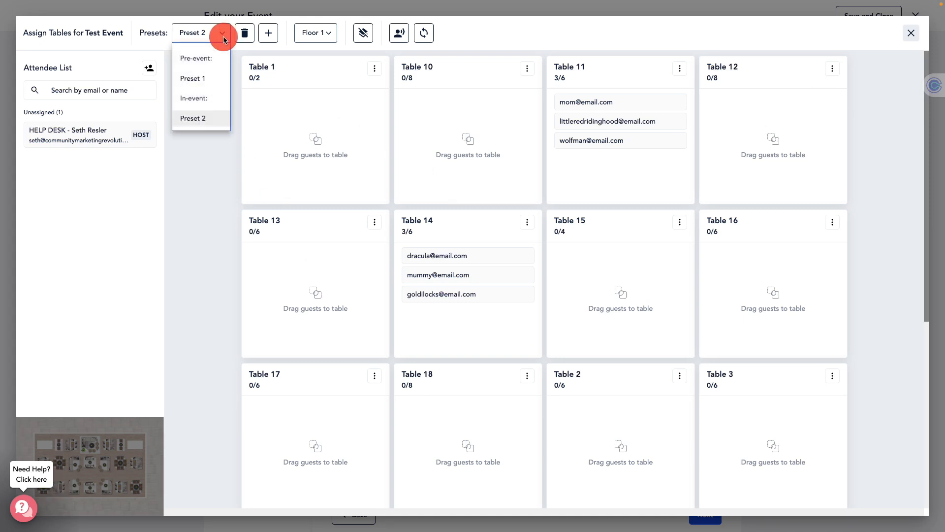
left_click(203, 80)
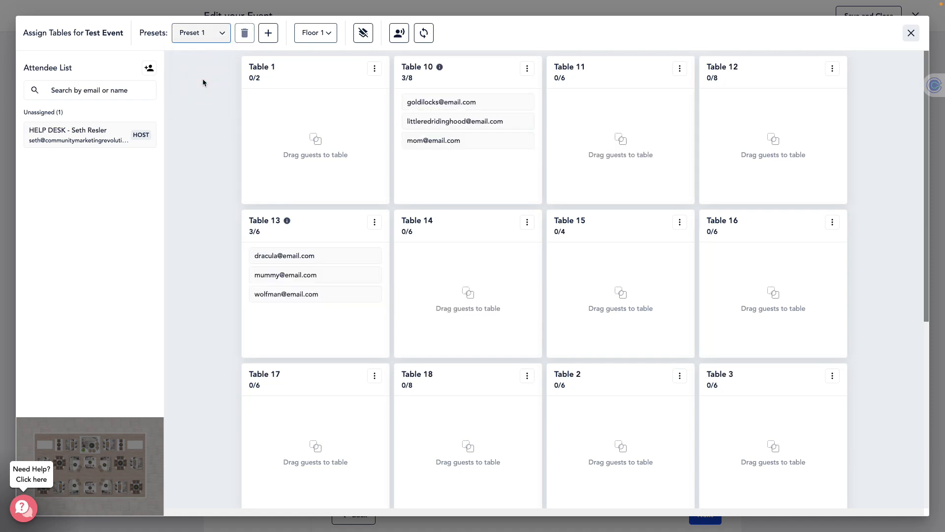
left_click(223, 32)
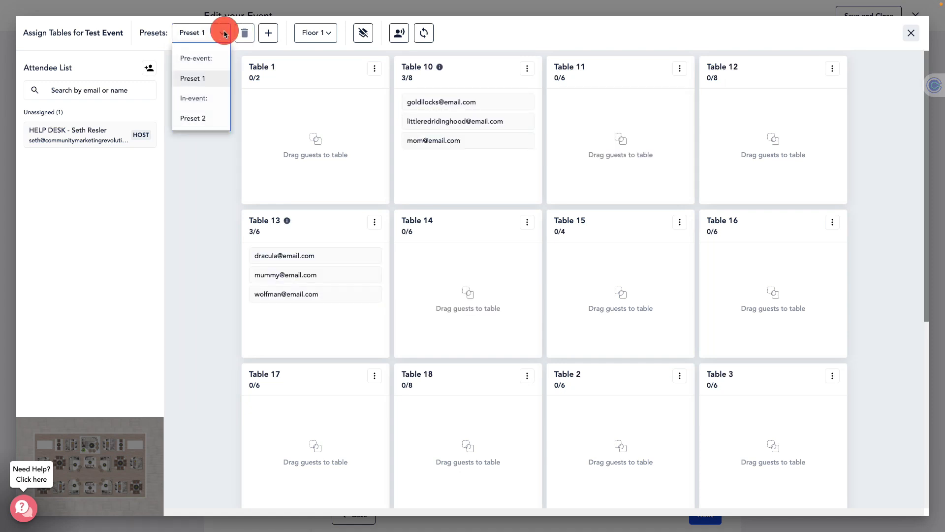
left_click(202, 119)
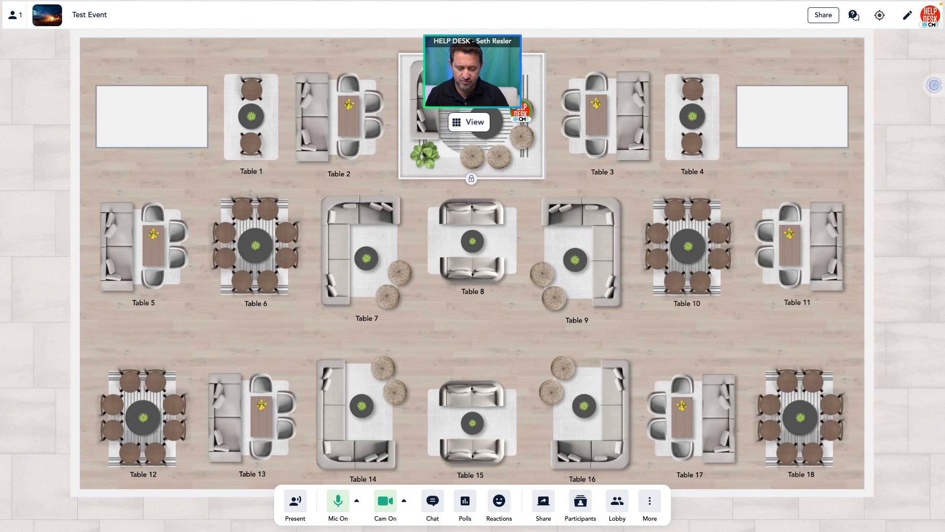
Step: Open the Assigned Shuffle tool inside the live Test Event
left_click(650, 503)
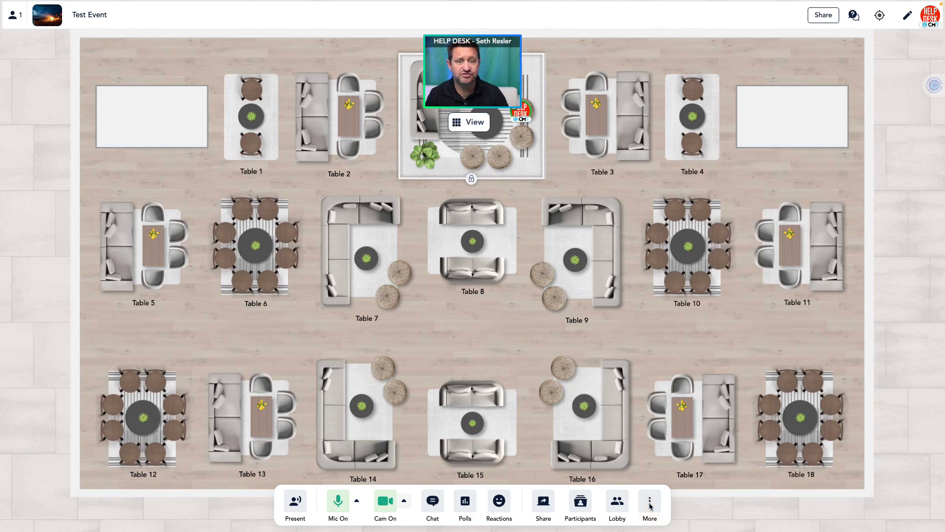
left_click(650, 503)
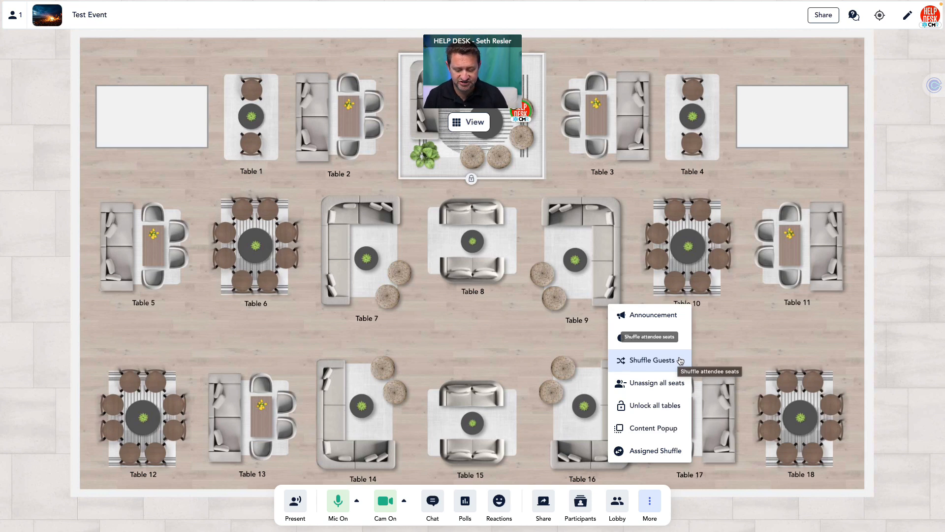
left_click(670, 451)
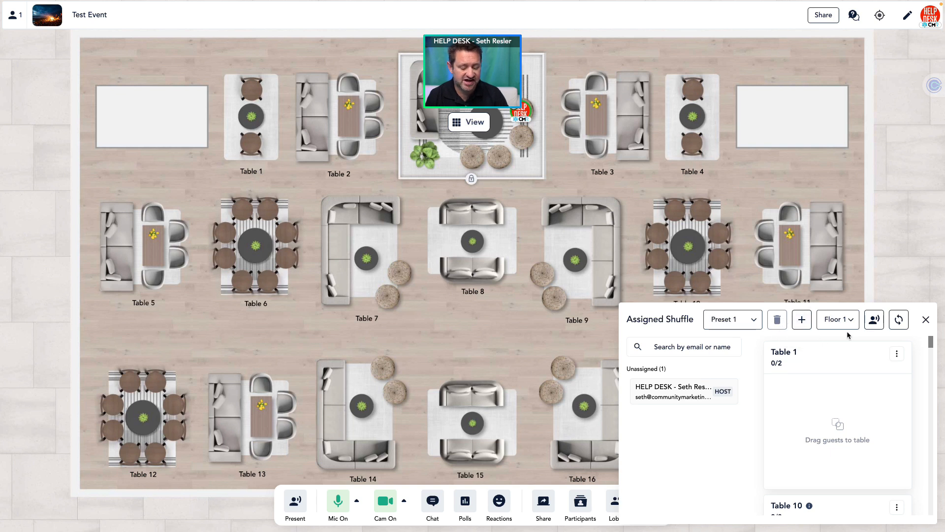
Step: Move the Mom guest from Table 10 to Table 11 in Preset 1
scroll(857, 394, "down", 1)
scroll(860, 405, "down", 4)
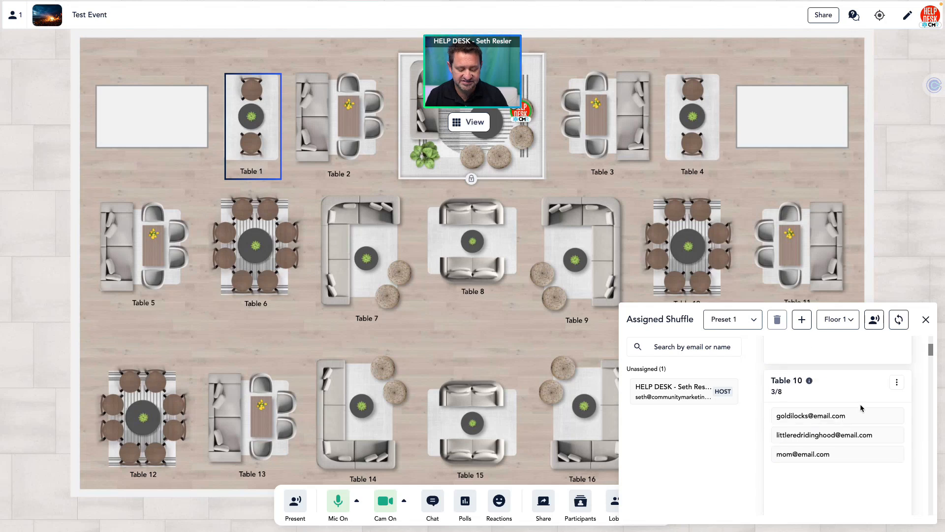
scroll(841, 411, "up", 3)
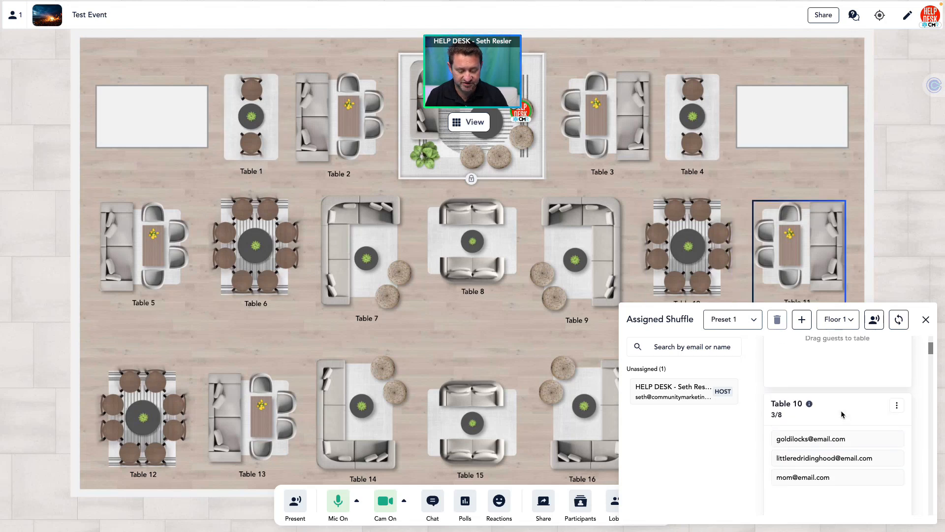
scroll(840, 409, "down", 1)
scroll(837, 404, "down", 4)
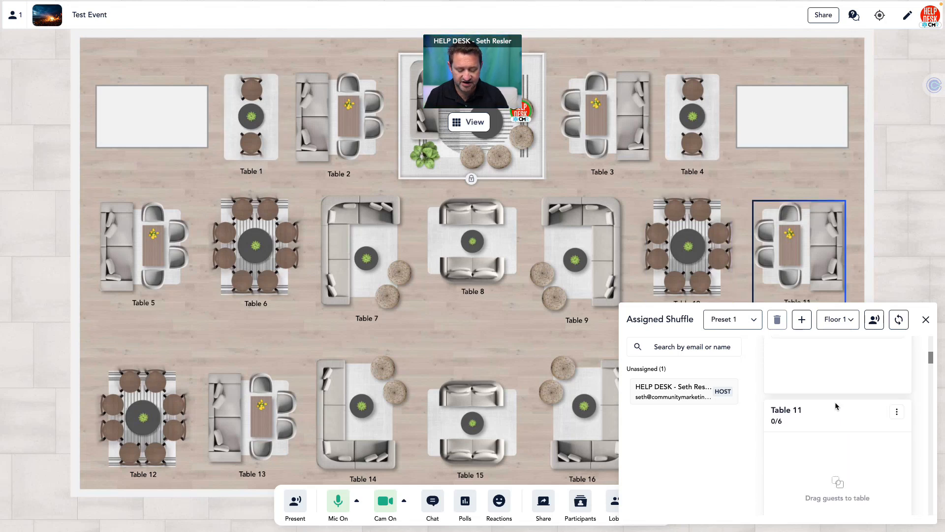
scroll(832, 397, "up", 2)
left_click_drag(837, 340, 829, 456)
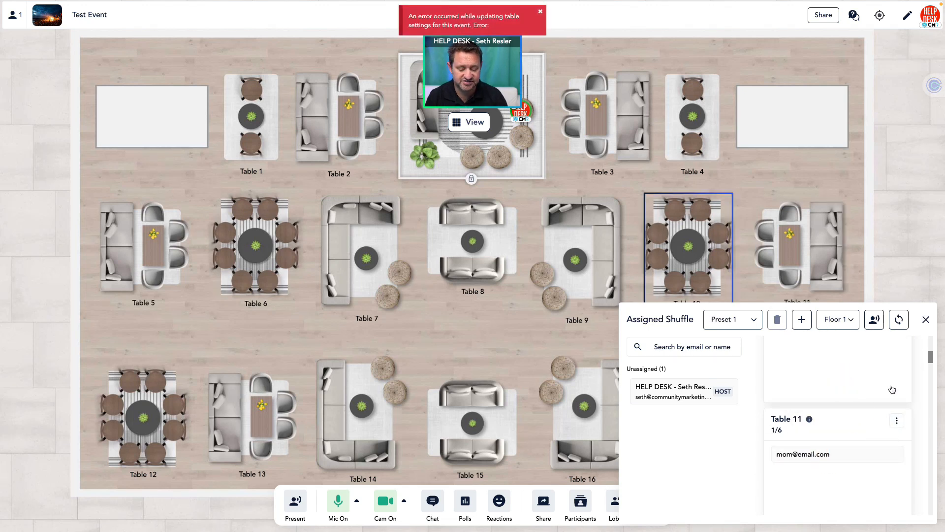
Step: Using the in-event Preset 2, invite all attendees to their assigned tables and start moving them there
left_click_drag(930, 357, 930, 339)
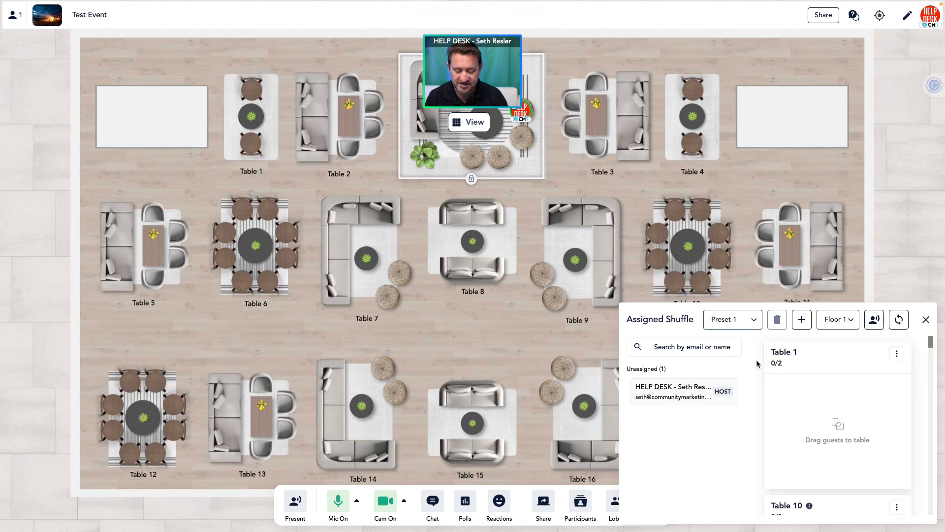
left_click(755, 321)
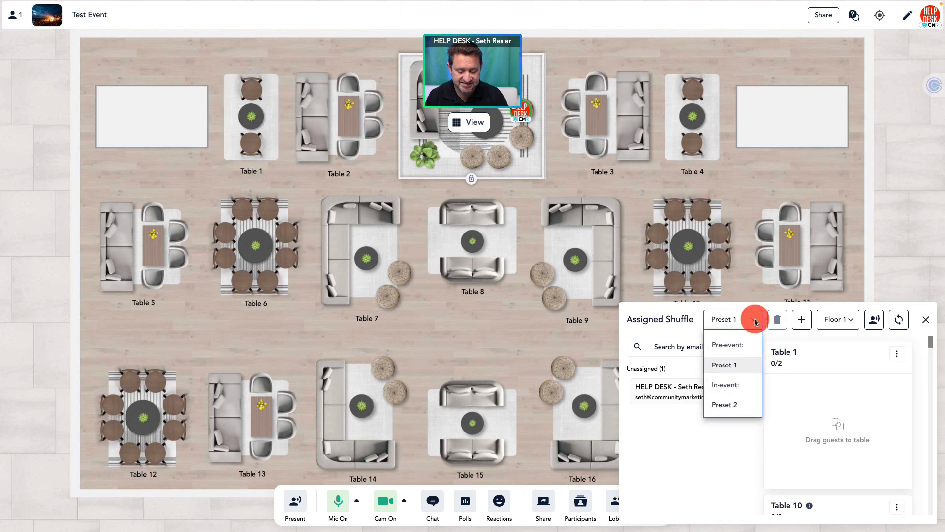
left_click(732, 406)
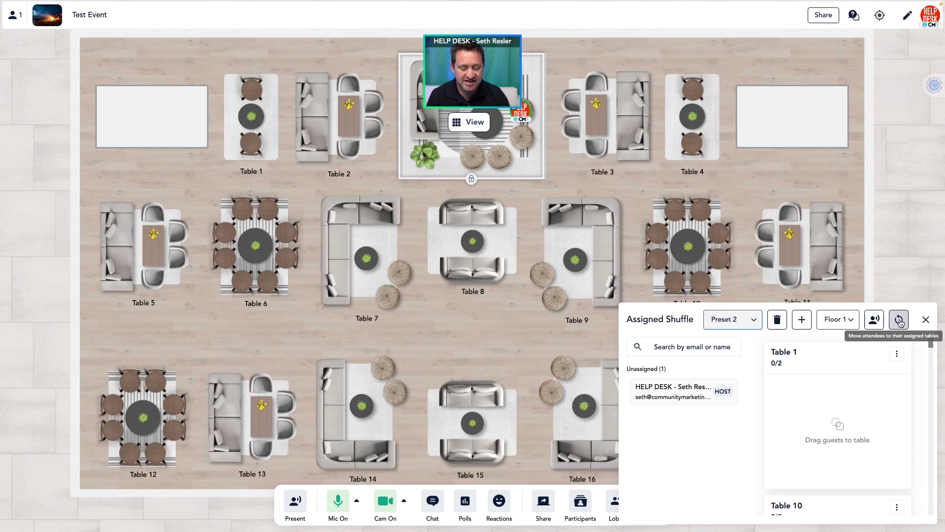
left_click(875, 321)
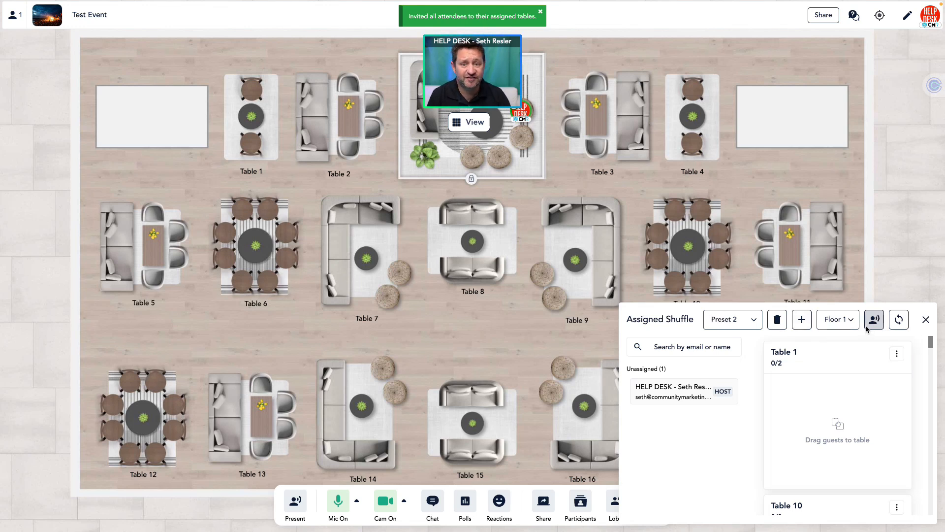
left_click(897, 321)
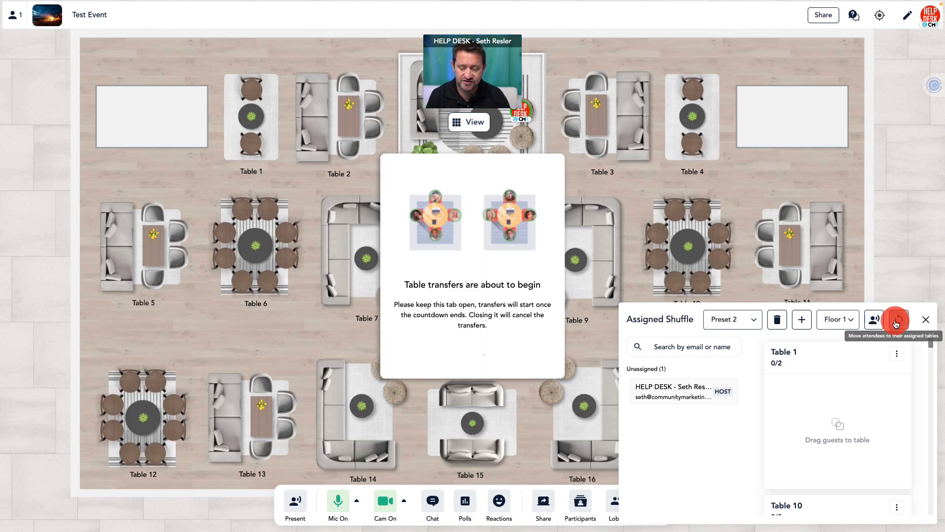